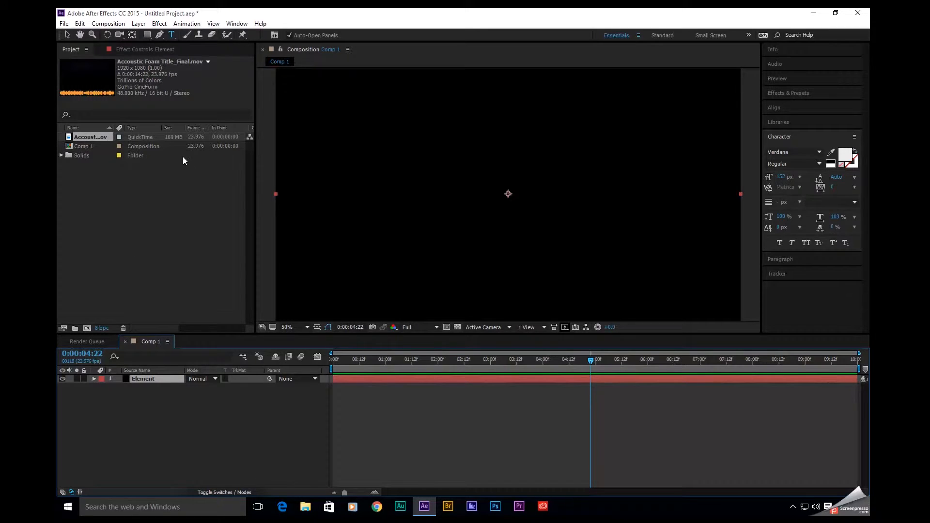
Create a text layer in Comp 1 containing a row of thirteen lowercase v characters.
{"action": "left_click", "coordinate": [172, 36]}
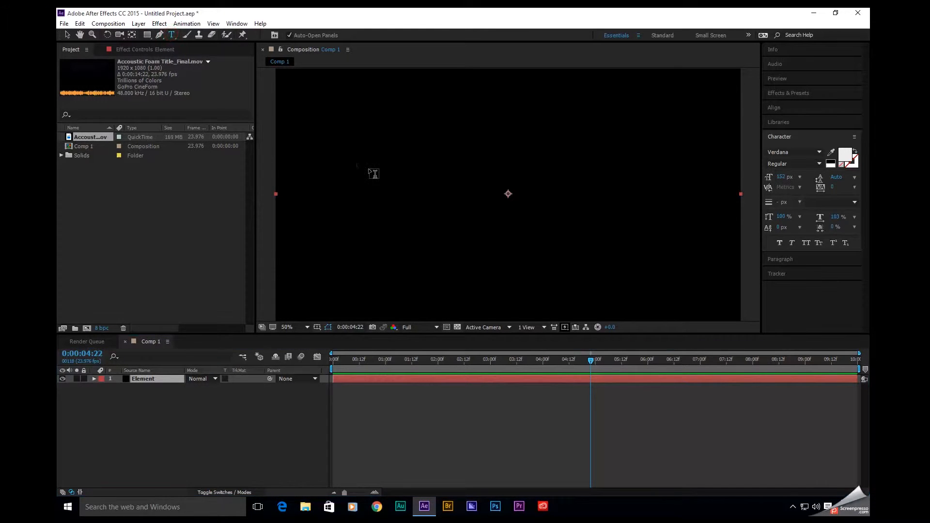
{"action": "left_click", "coordinate": [364, 161]}
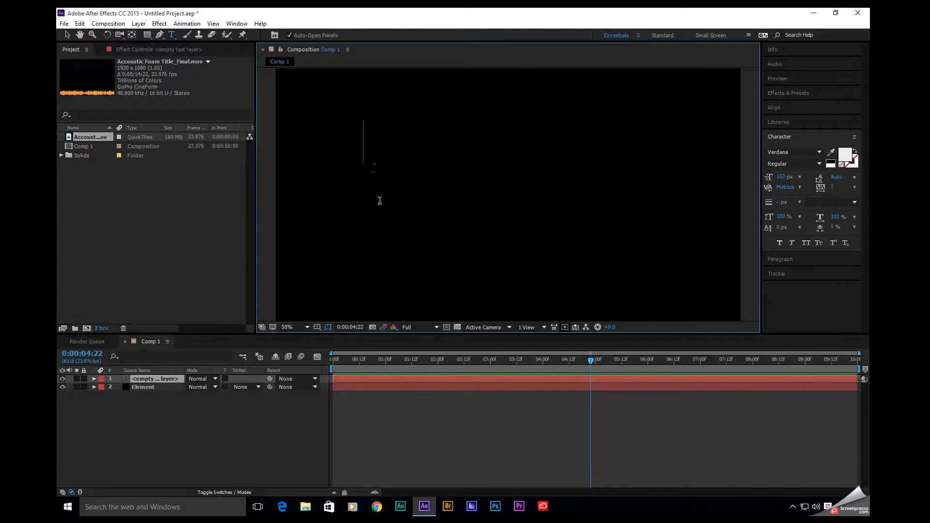
{"action": "type", "text": "vv"}
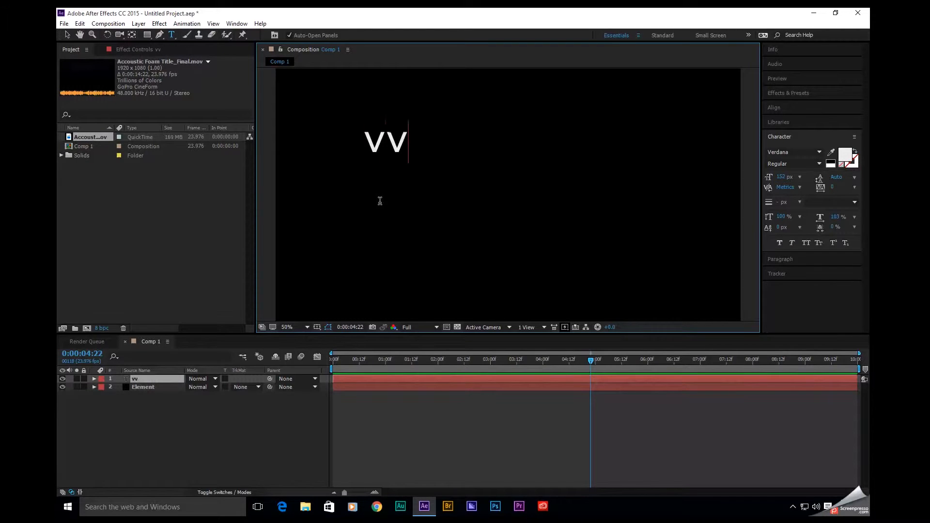
{"action": "type", "text": "vvvvvvvvvvv"}
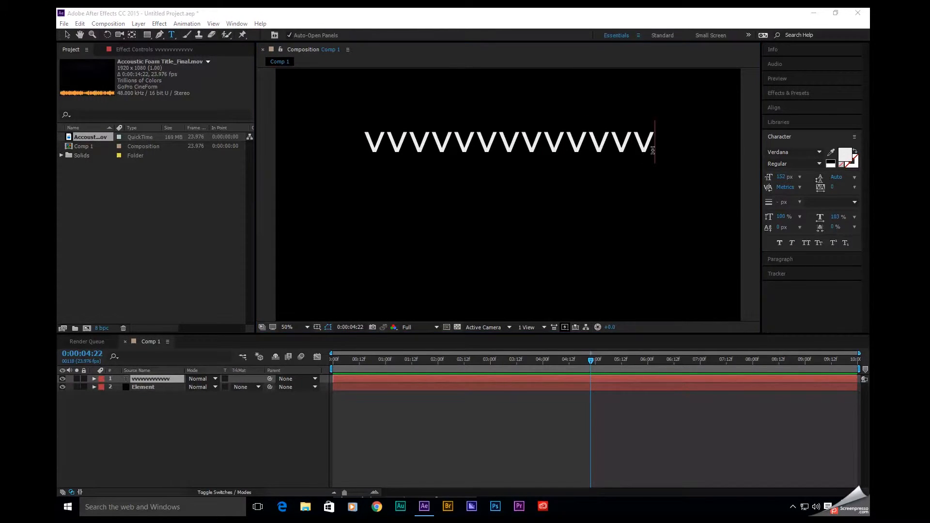
Tighten the tracking of the whole row of v characters to -132 and hide the text layer.
{"action": "left_click_drag", "start_coordinate": [654, 150], "coordinate": [363, 151]}
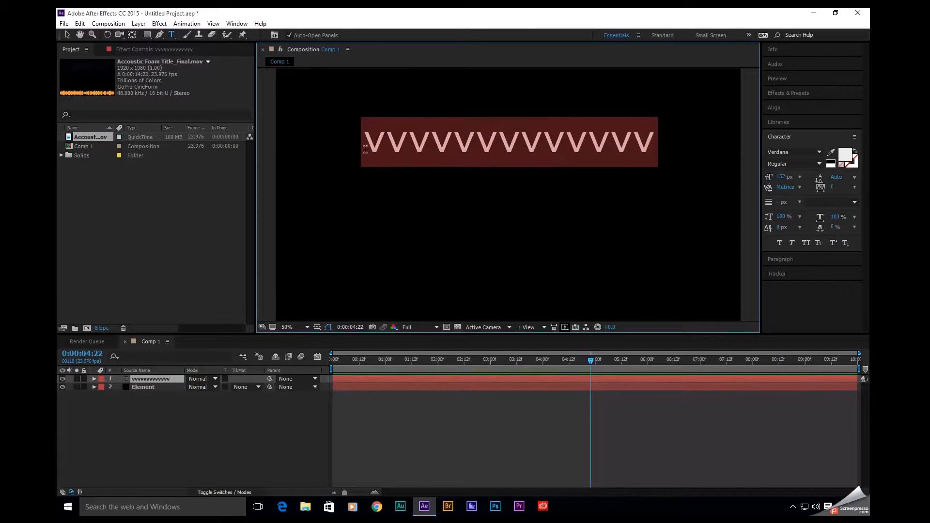
{"action": "left_click_drag", "start_coordinate": [832, 188], "coordinate": [775, 195]}
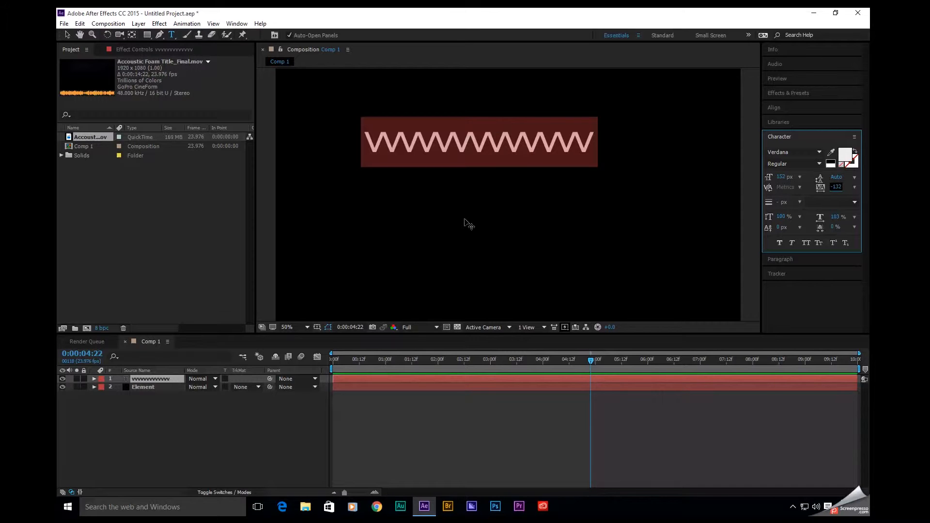
{"action": "left_click", "coordinate": [165, 406]}
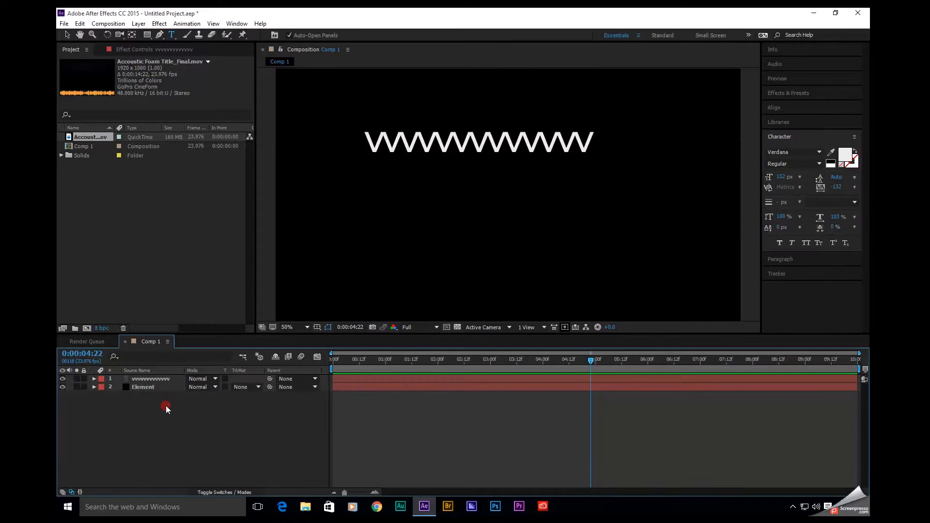
{"action": "left_click", "coordinate": [62, 379]}
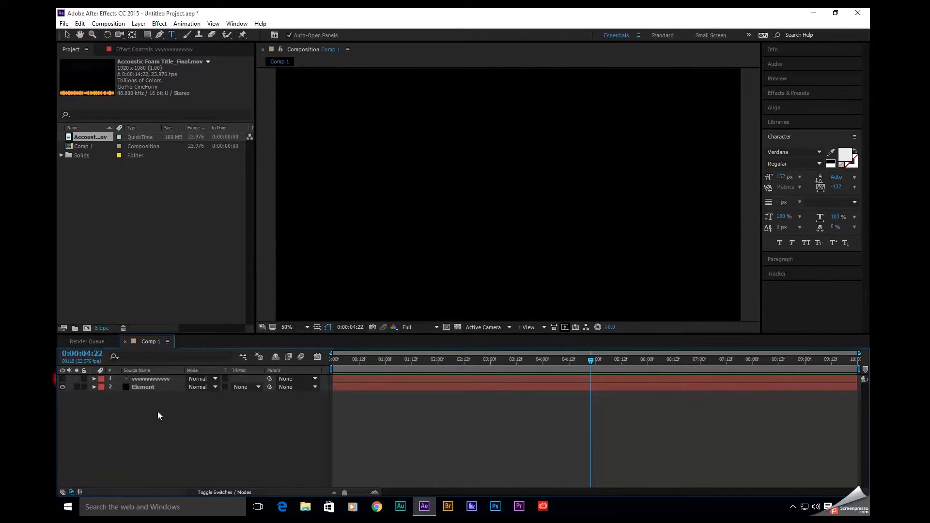
Apply the Video Copilot Element effect to the Element solid layer.
{"action": "left_click", "coordinate": [152, 387]}
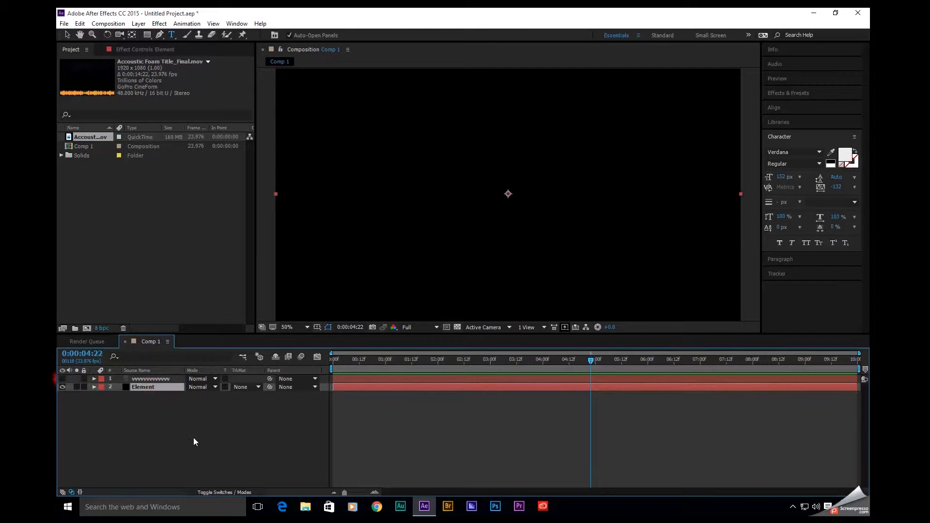
{"action": "left_click", "coordinate": [160, 24]}
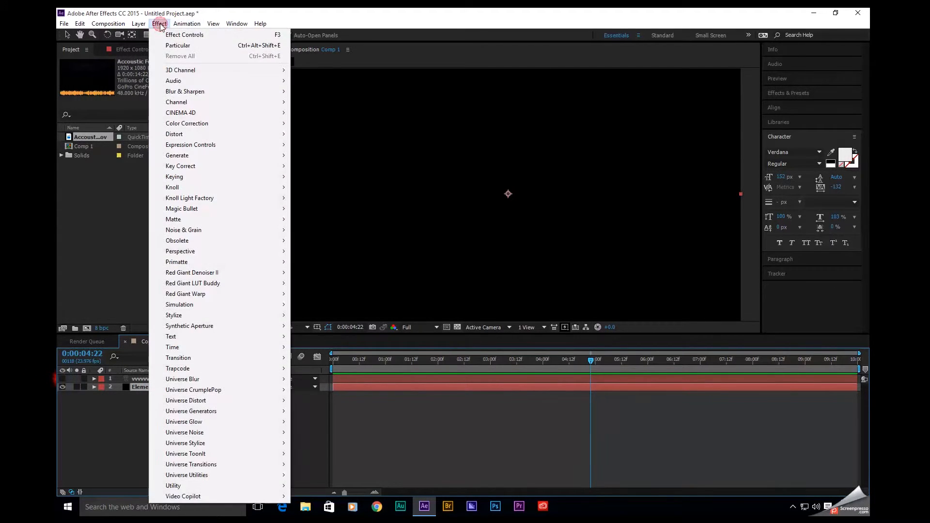
{"action": "mouse_move", "coordinate": [244, 497]}
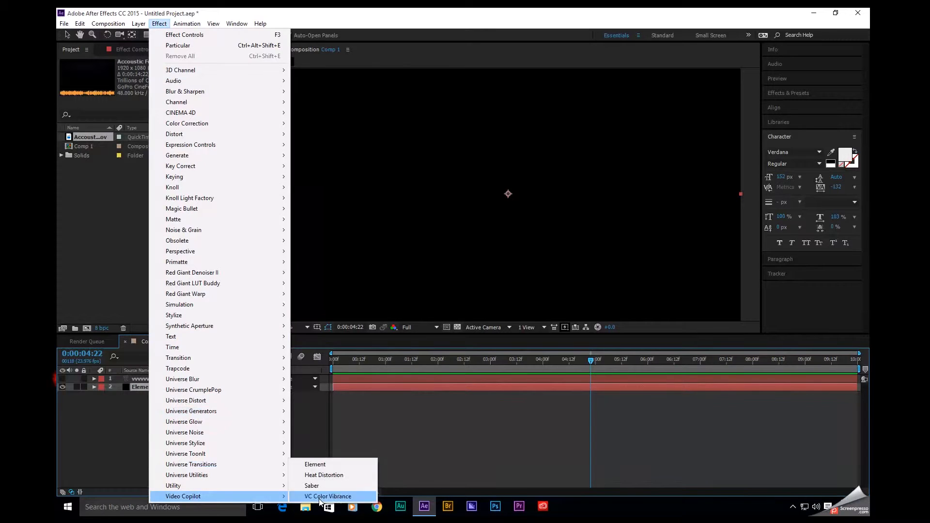
{"action": "left_click", "coordinate": [331, 464]}
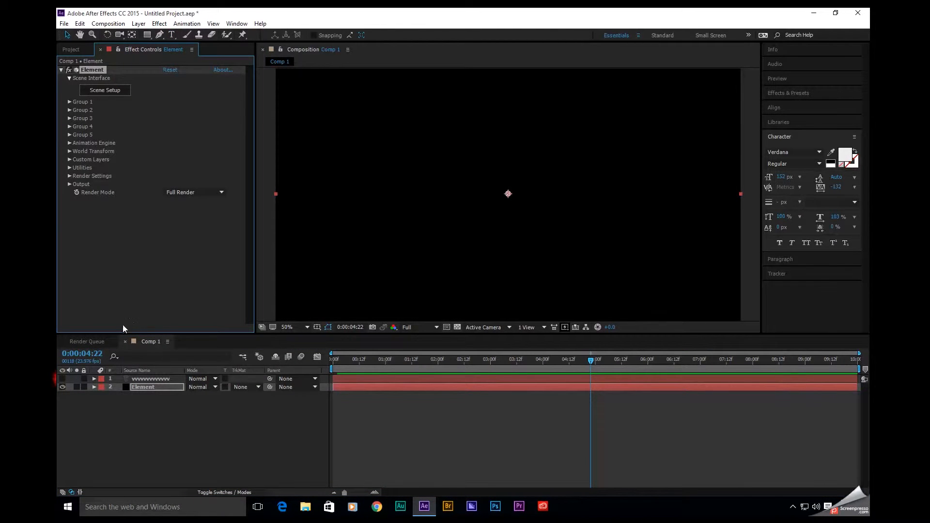
Assign the row-of-v text layer as Path Layer 1 in the Element effect's custom text and masks.
{"action": "left_click", "coordinate": [69, 159]}
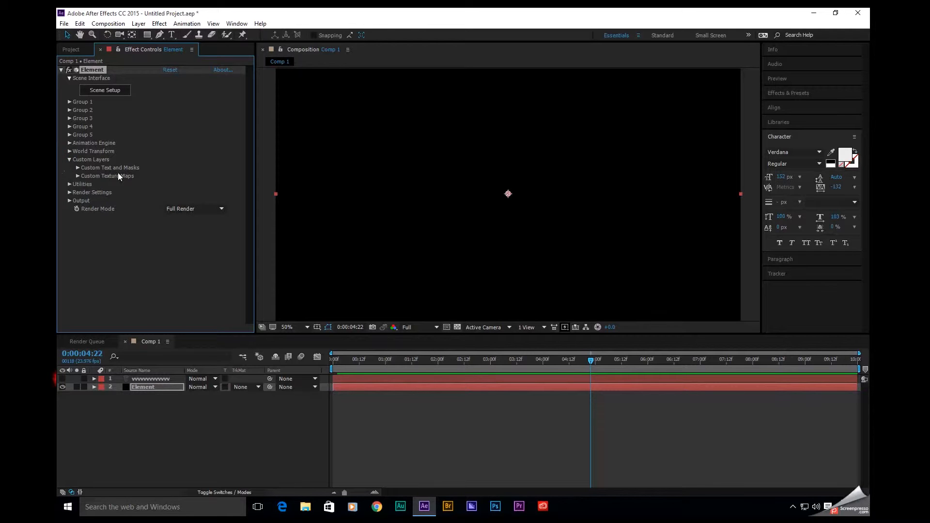
{"action": "left_click", "coordinate": [77, 168]}
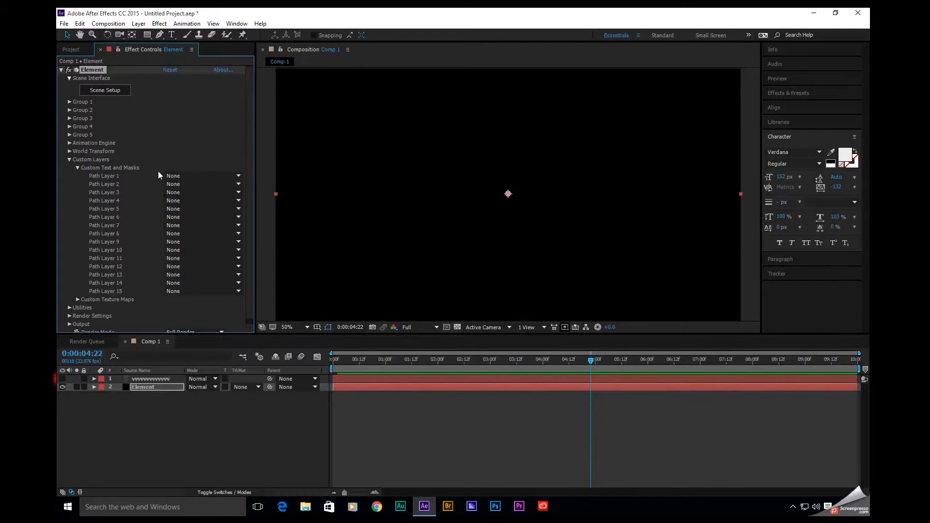
{"action": "left_click", "coordinate": [181, 175]}
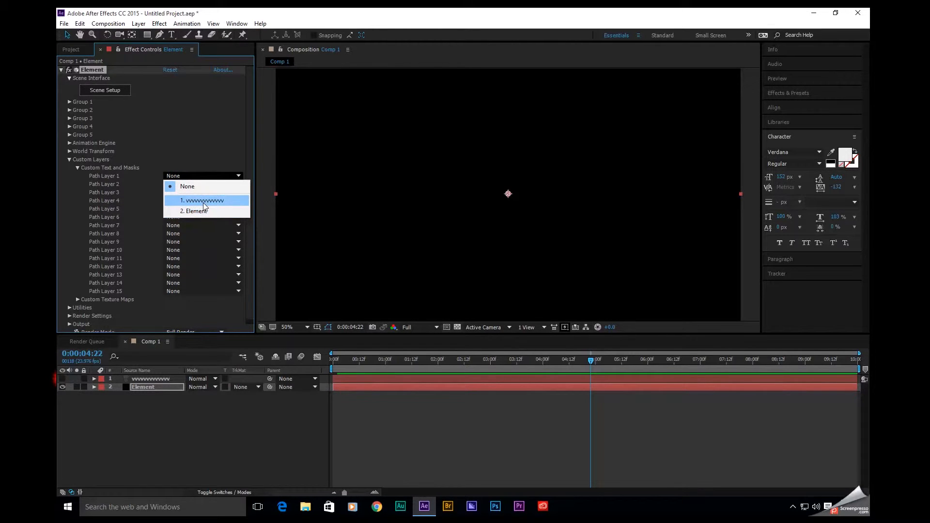
{"action": "left_click", "coordinate": [202, 200]}
{"action": "left_click", "coordinate": [70, 159]}
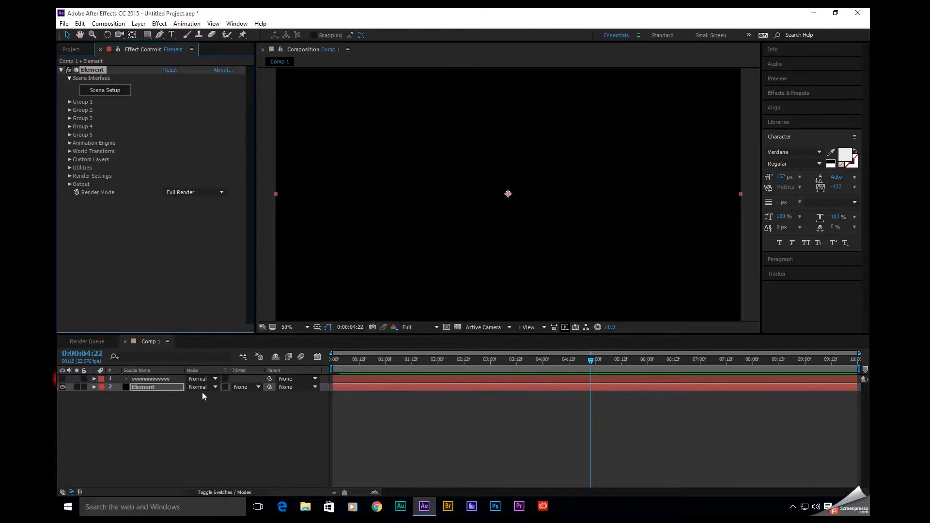
Open Element's Scene Setup and extrude the custom text path into a 3D model.
{"action": "left_click", "coordinate": [106, 91]}
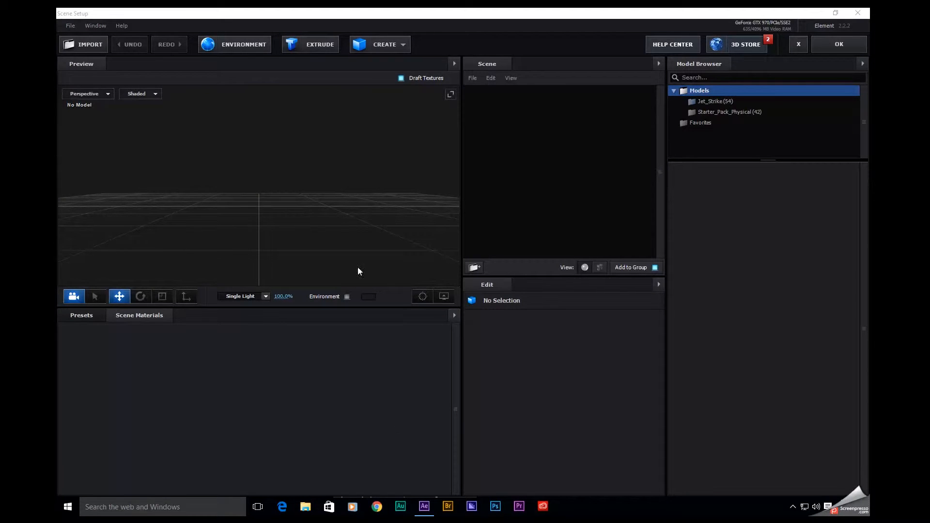
{"action": "left_click", "coordinate": [318, 45]}
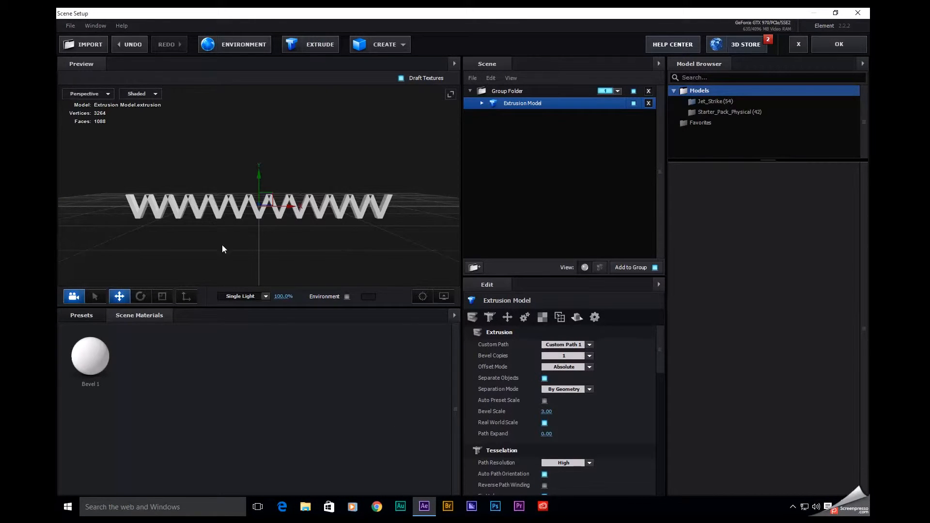
{"action": "left_click_drag", "start_coordinate": [206, 224], "coordinate": [324, 228]}
Set the Extrude value of the extrusion model's Bevel 1 to 15.61 to lengthen the ridges into a panel.
{"action": "left_click", "coordinate": [482, 104]}
{"action": "left_click", "coordinate": [526, 116]}
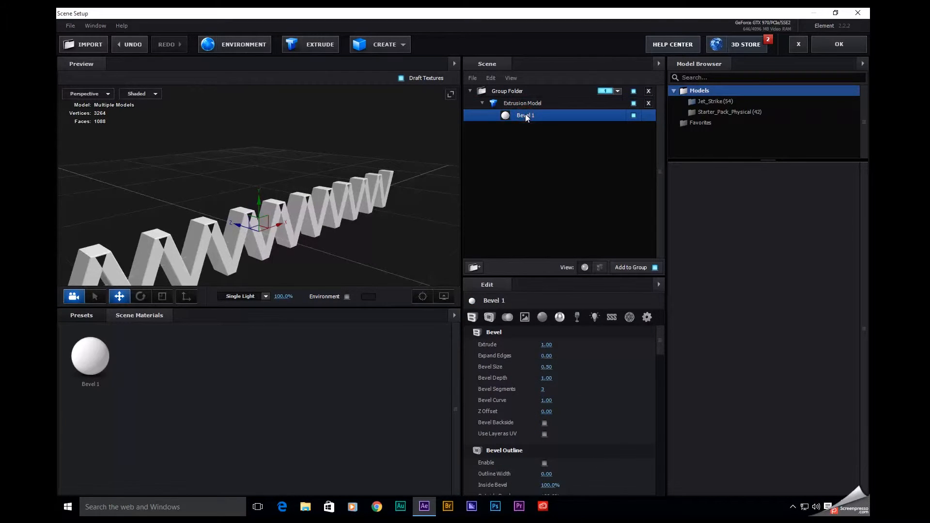
{"action": "left_click_drag", "start_coordinate": [546, 345], "coordinate": [866, 356]}
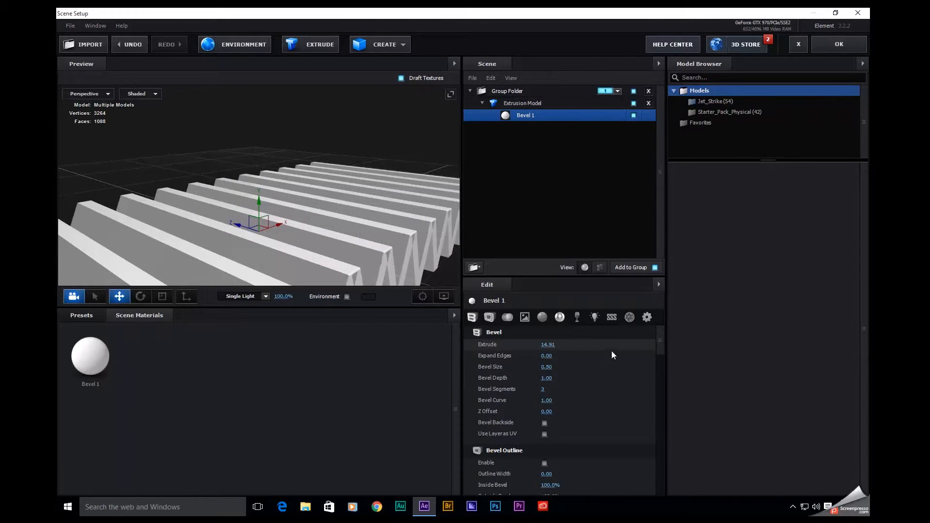
{"action": "left_click_drag", "start_coordinate": [548, 345], "coordinate": [620, 353]}
{"action": "scroll", "coordinate": [562, 335], "scroll_direction": "down", "scroll_amount": 1}
{"action": "scroll", "coordinate": [420, 267], "scroll_direction": "down", "scroll_amount": 2}
{"action": "left_click_drag", "start_coordinate": [420, 267], "coordinate": [290, 243]}
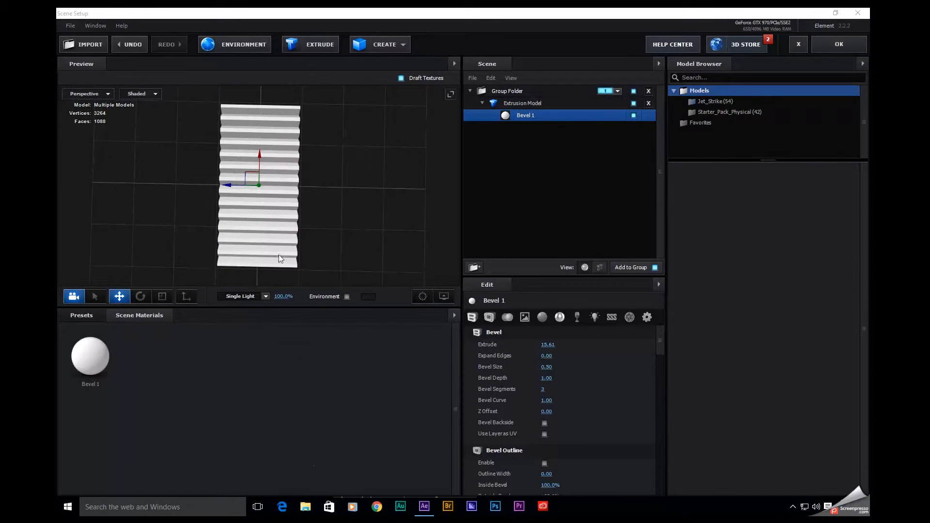
Apply the fabric_04 material from the Pro_Shaders Fabric presets to the ridged panel.
{"action": "left_click", "coordinate": [70, 318]}
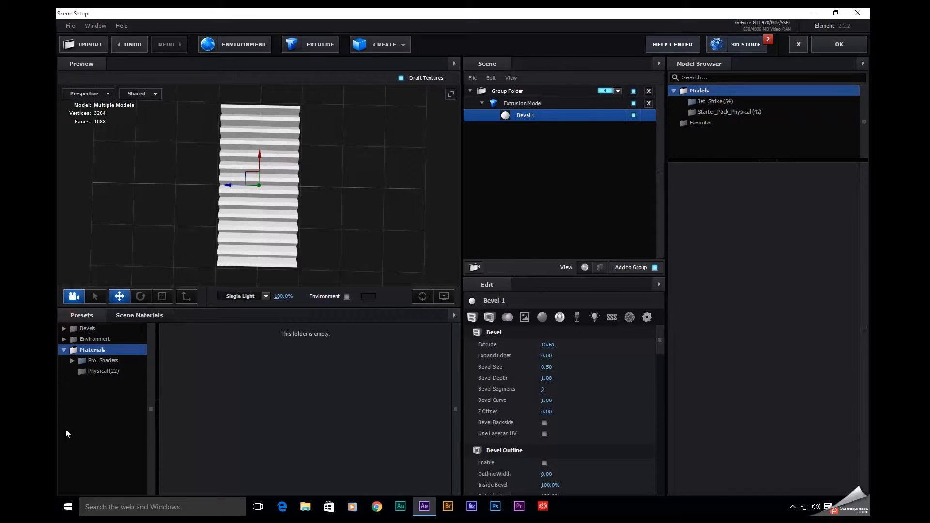
{"action": "double_click", "coordinate": [110, 361]}
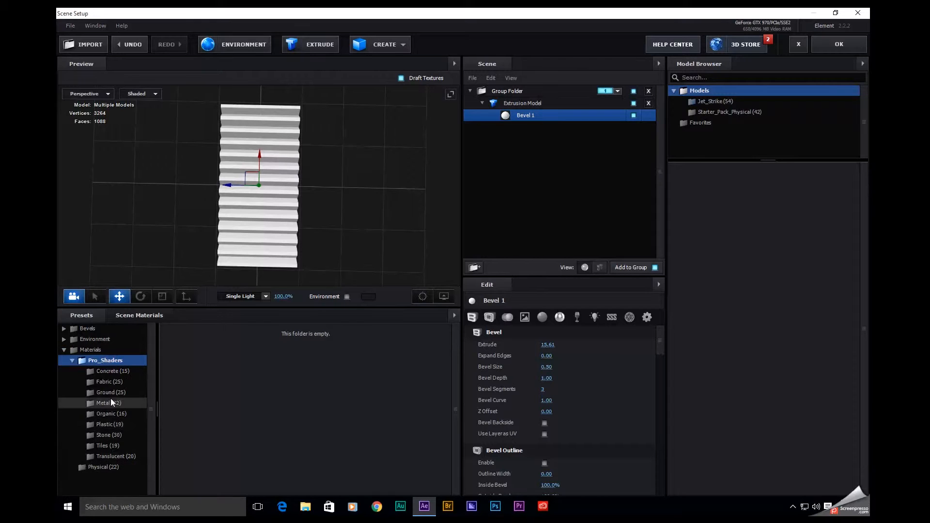
{"action": "left_click", "coordinate": [111, 382]}
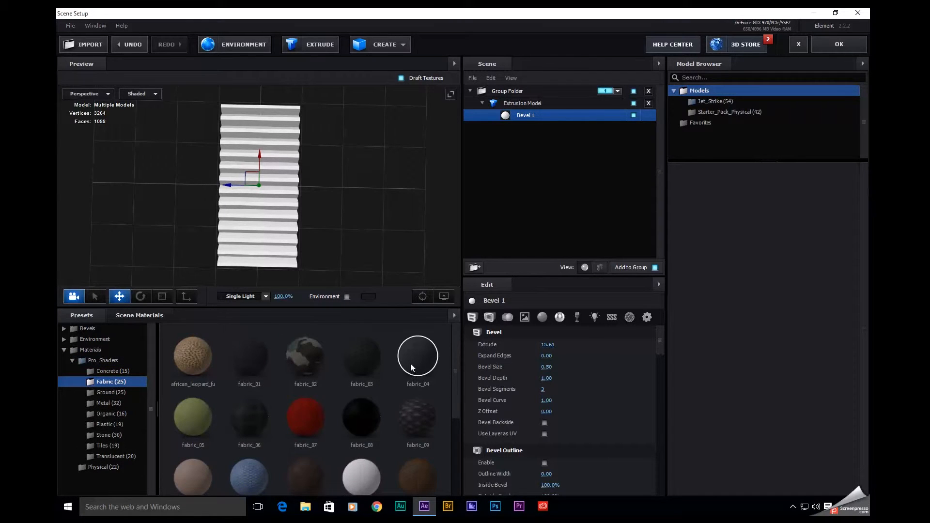
{"action": "left_click_drag", "start_coordinate": [420, 356], "coordinate": [315, 198]}
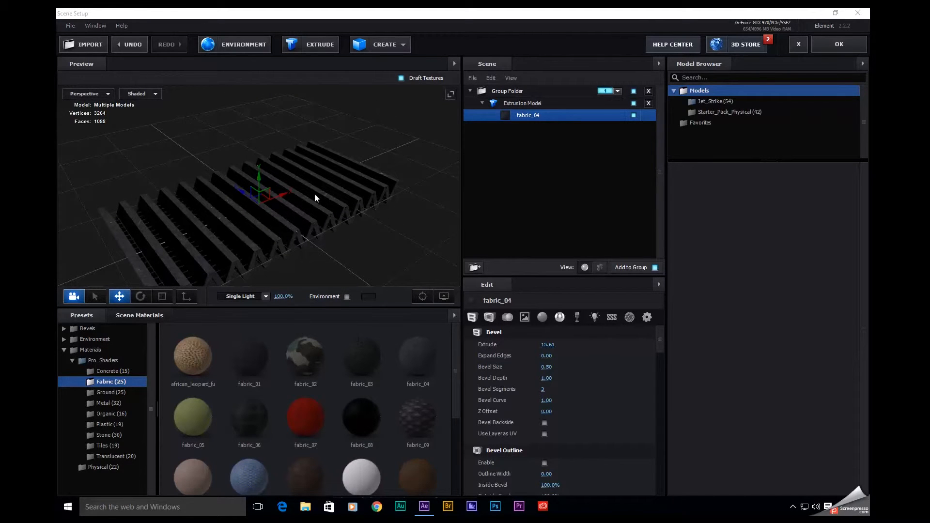
Duplicate the ridged panel along its blue Z axis, placing the copy edge to edge beside the original.
{"action": "left_click_drag", "start_coordinate": [261, 176], "coordinate": [261, 162]}
{"action": "left_click_drag", "start_coordinate": [211, 208], "coordinate": [249, 266]}
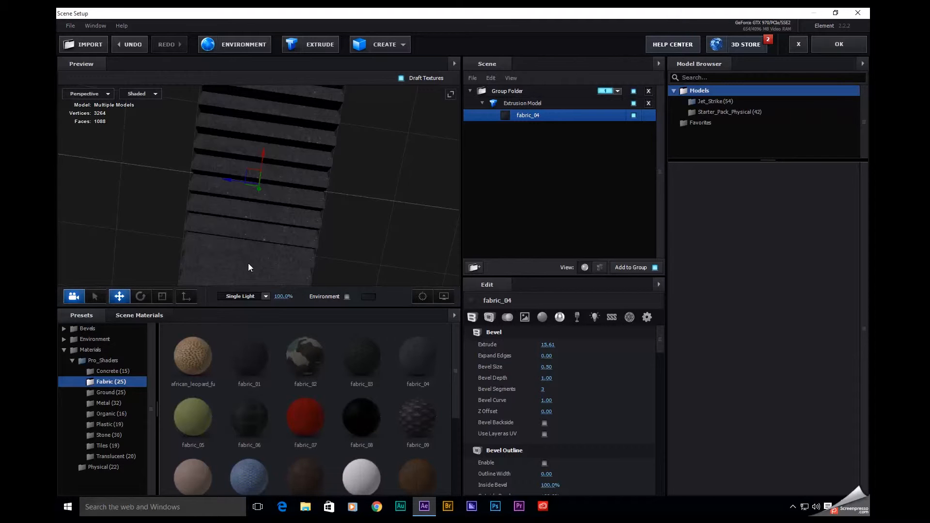
{"action": "left_click_drag", "start_coordinate": [266, 214], "coordinate": [310, 193]}
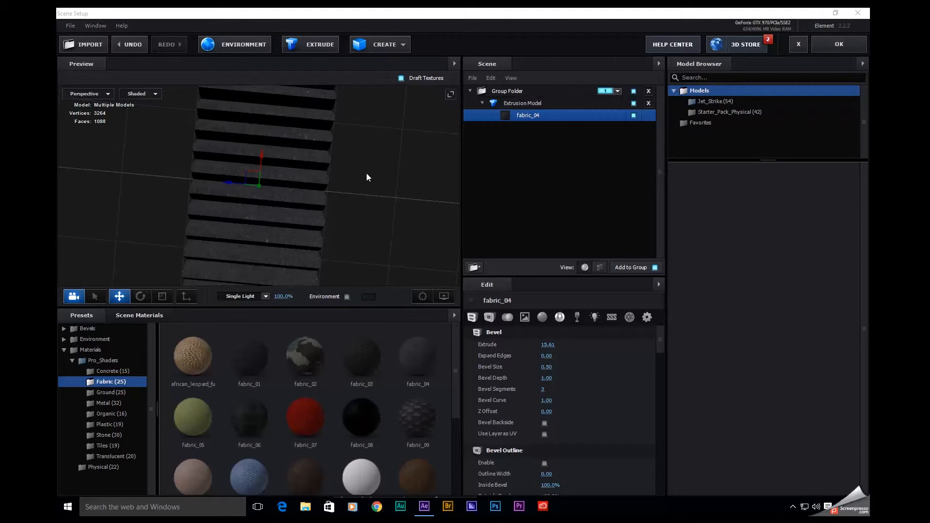
{"action": "scroll", "coordinate": [228, 194], "scroll_direction": "down", "scroll_amount": 5}
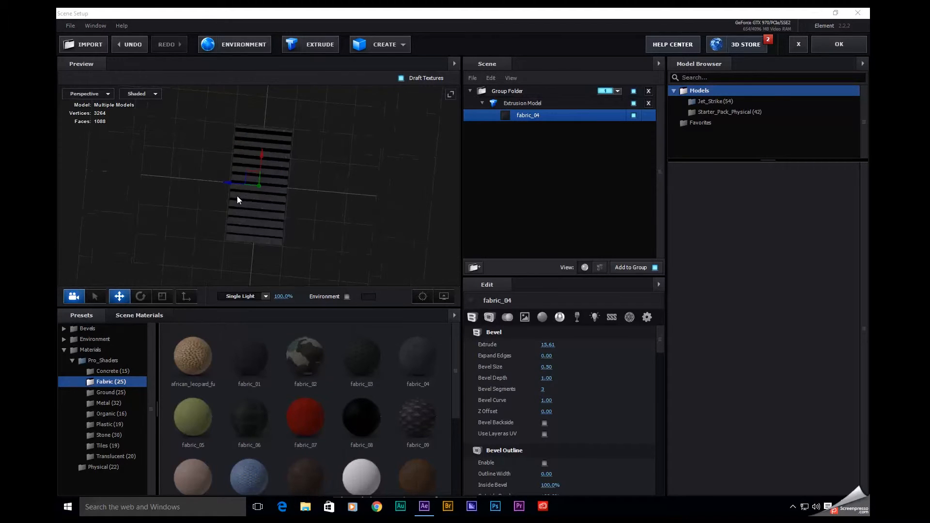
{"action": "left_click_drag", "start_coordinate": [237, 196], "coordinate": [257, 211]}
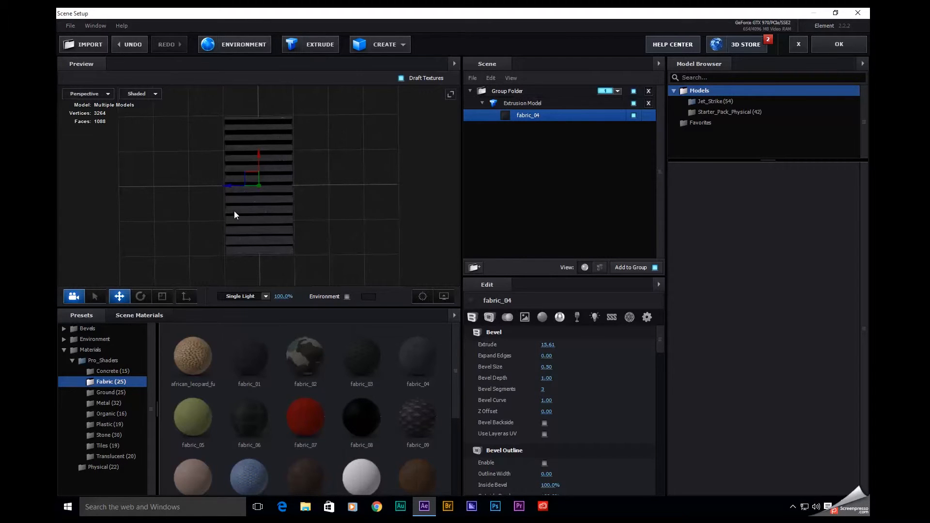
{"action": "left_click_drag", "start_coordinate": [232, 185], "coordinate": [301, 203], "text": "ctrl"}
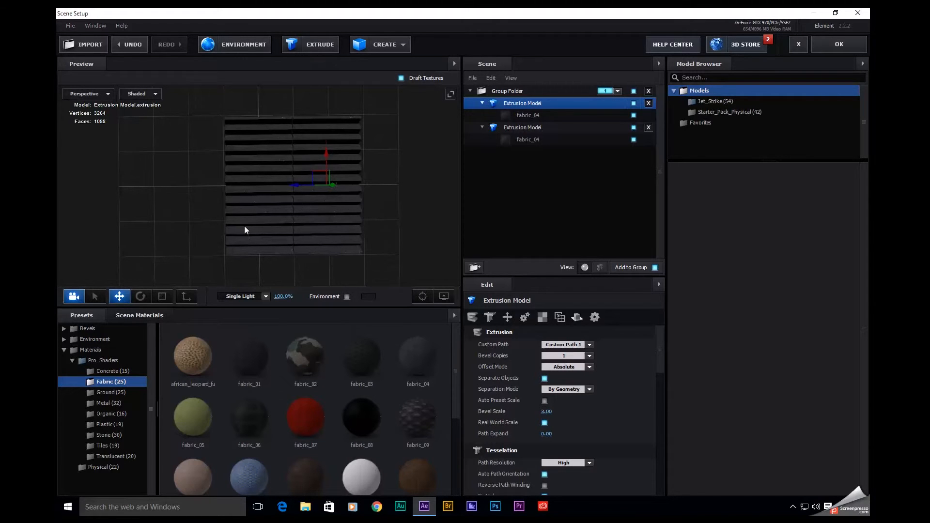
Duplicate the second panel along its red X axis in both directions, placing one copy against each end.
{"action": "left_click_drag", "start_coordinate": [327, 152], "coordinate": [326, 16], "text": "ctrl"}
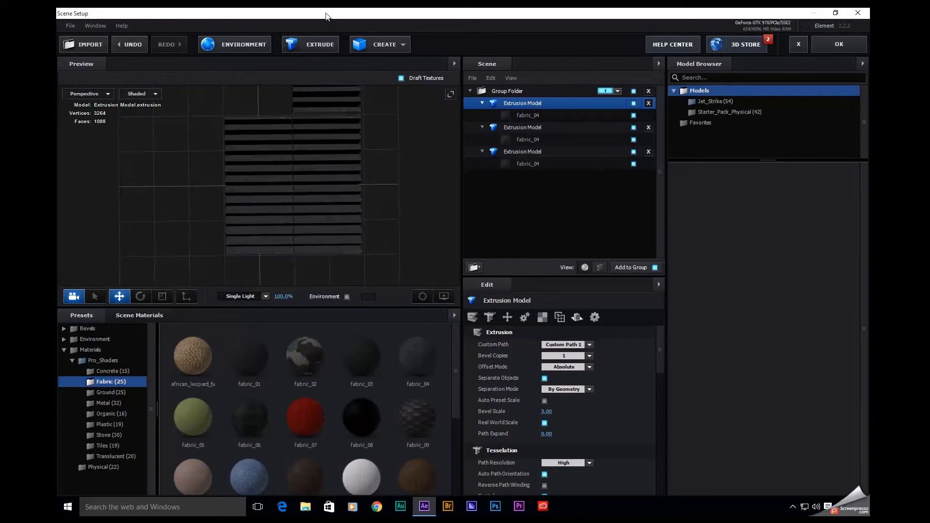
{"action": "left_click", "coordinate": [530, 128]}
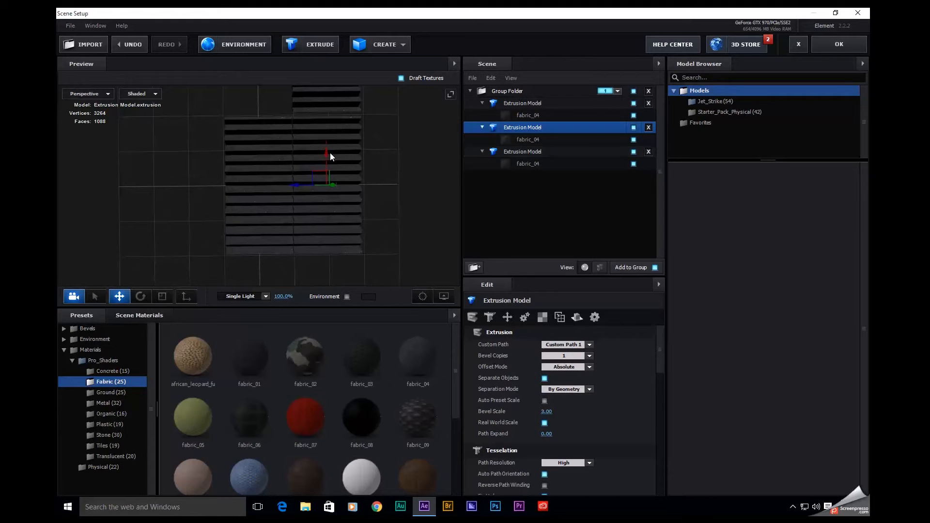
{"action": "left_click_drag", "start_coordinate": [327, 154], "coordinate": [324, 290]}
Rotate the panel copy at the near end a quarter turn so its ridges run perpendicular, centred across both middle panels.
{"action": "scroll", "coordinate": [345, 214], "scroll_direction": "down", "scroll_amount": 4}
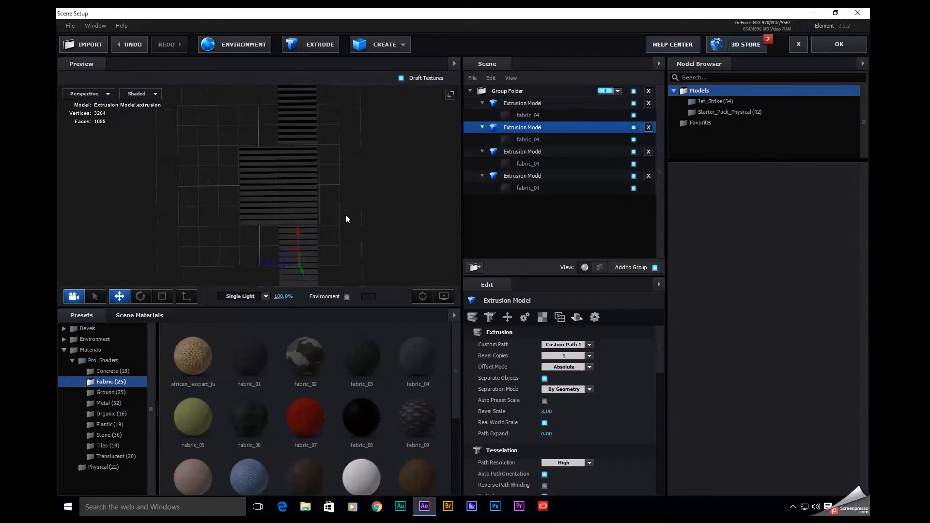
{"action": "scroll", "coordinate": [346, 217], "scroll_direction": "down", "scroll_amount": 2}
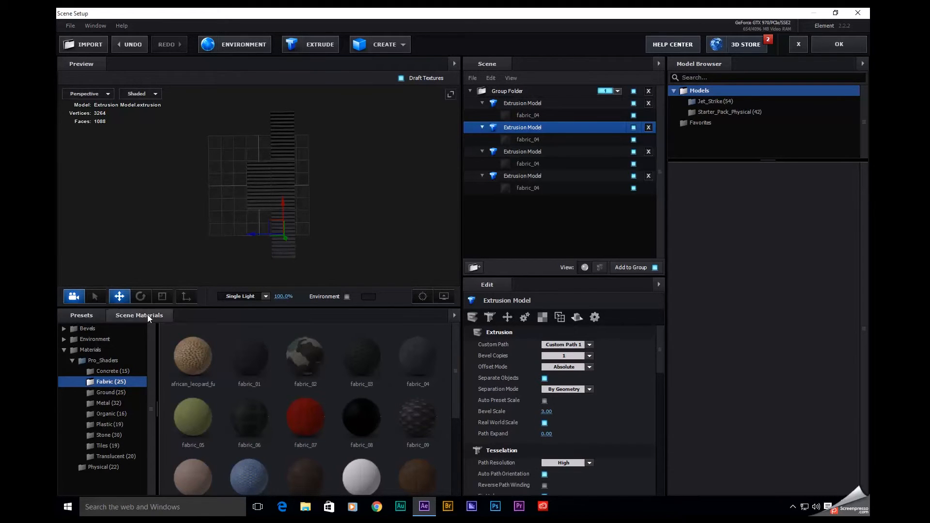
{"action": "left_click", "coordinate": [140, 296]}
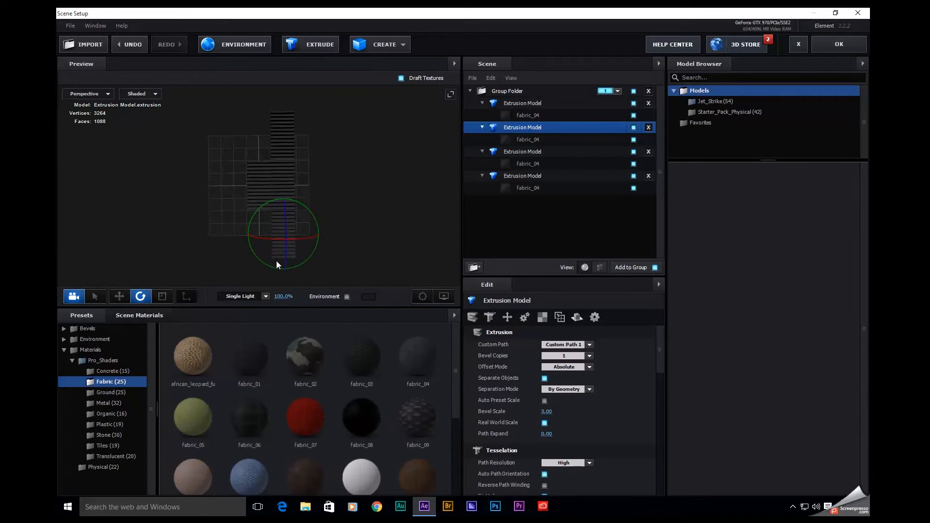
{"action": "left_click_drag", "start_coordinate": [313, 254], "coordinate": [268, 268], "text": "alt"}
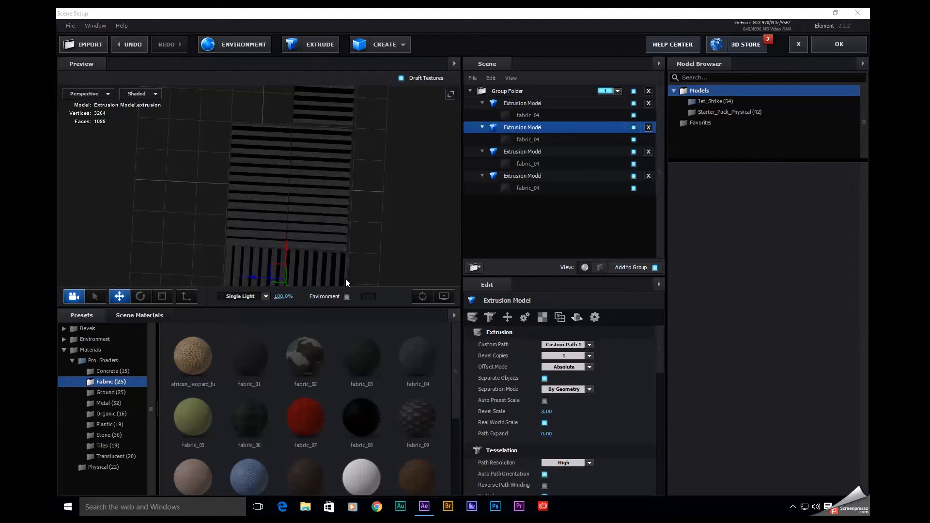
Nudge the rotated end panel along its red X axis until it sits flush against the middle panels.
{"action": "right_click", "coordinate": [518, 128]}
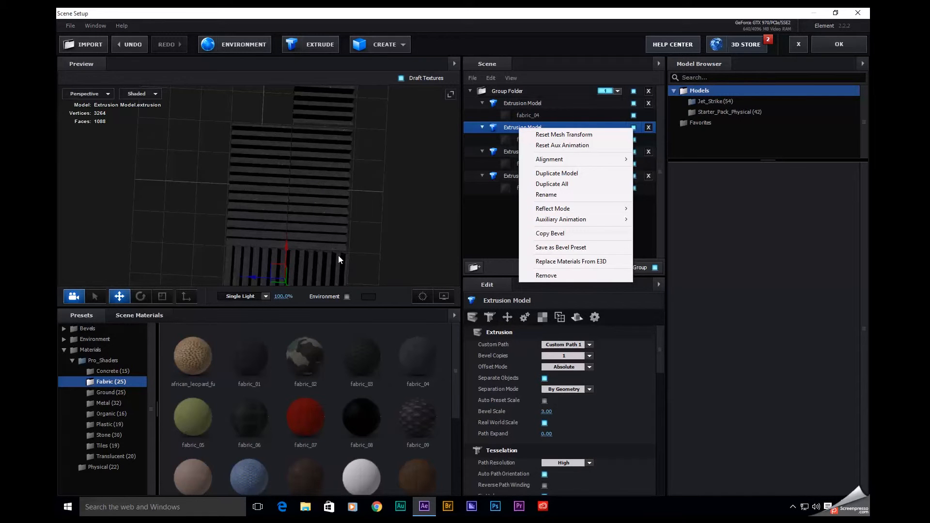
{"action": "left_click_drag", "start_coordinate": [345, 243], "coordinate": [280, 167]}
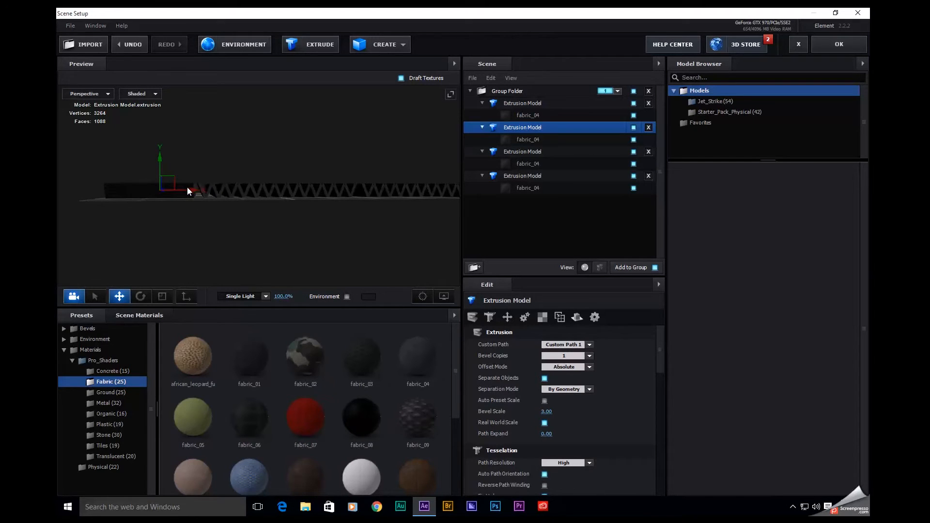
{"action": "left_click_drag", "start_coordinate": [193, 193], "coordinate": [194, 193]}
{"action": "left_click_drag", "start_coordinate": [195, 190], "coordinate": [196, 190]}
{"action": "middle_click_drag", "start_coordinate": [228, 251], "coordinate": [155, 274]}
{"action": "left_click_drag", "start_coordinate": [155, 275], "coordinate": [173, 295]}
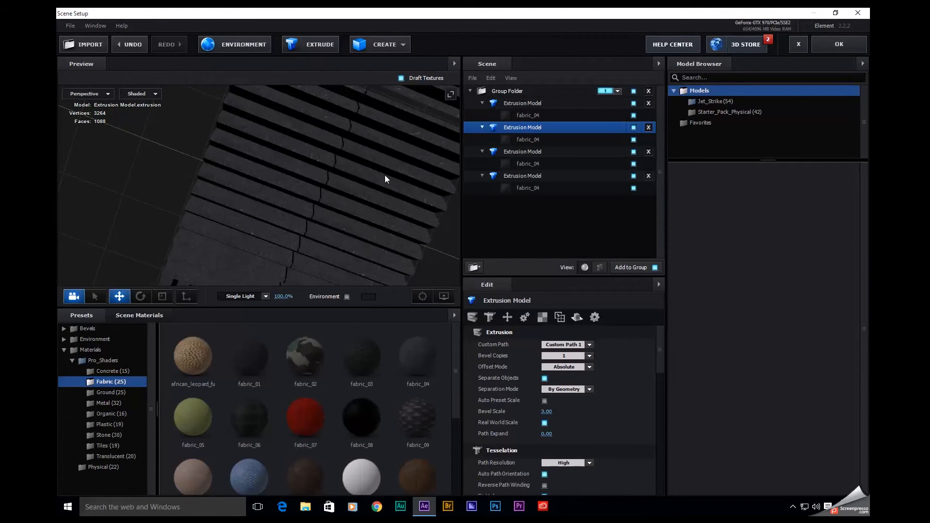
{"action": "scroll", "coordinate": [384, 176], "scroll_direction": "down", "scroll_amount": 4}
{"action": "scroll", "coordinate": [385, 176], "scroll_direction": "down", "scroll_amount": 3}
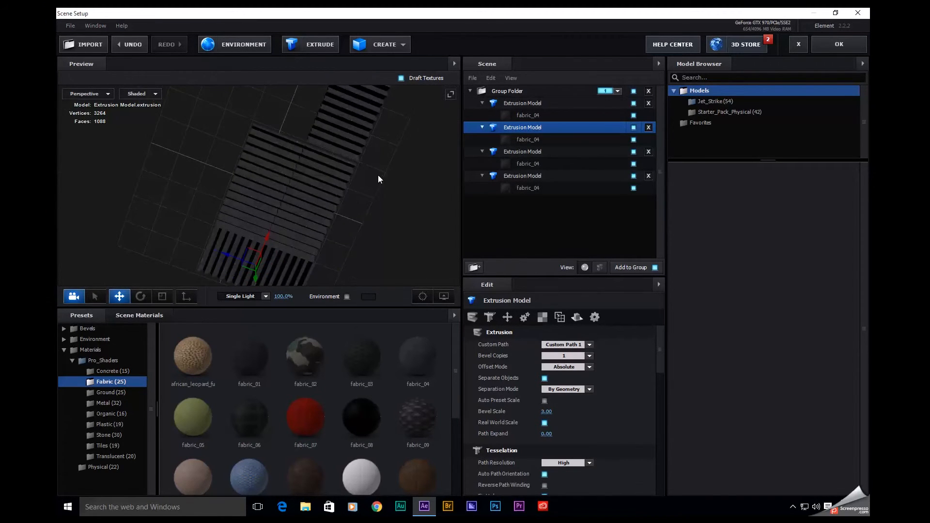
Select the panel copy at the opposite end and rotate it a quarter turn so its ridges run perpendicular.
{"action": "left_click", "coordinate": [522, 151]}
{"action": "left_click", "coordinate": [519, 127]}
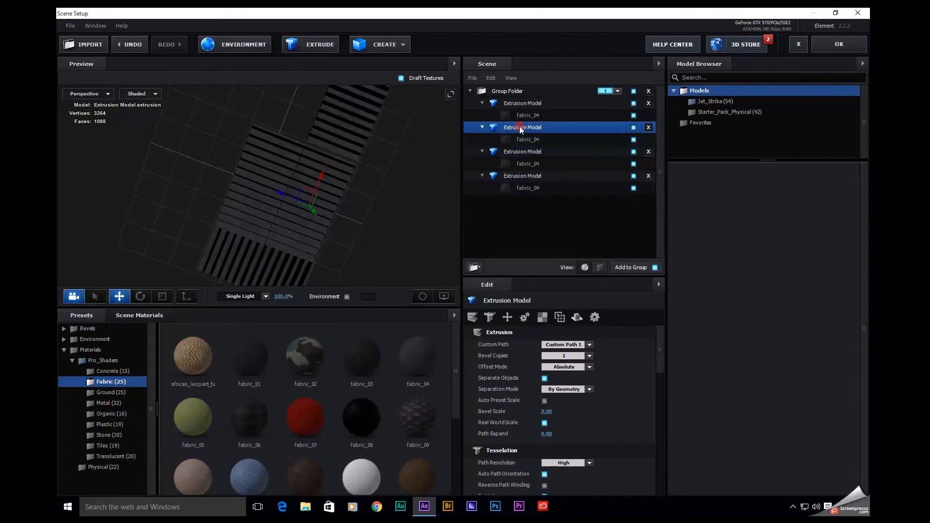
{"action": "left_click", "coordinate": [526, 176]}
{"action": "left_click", "coordinate": [550, 101]}
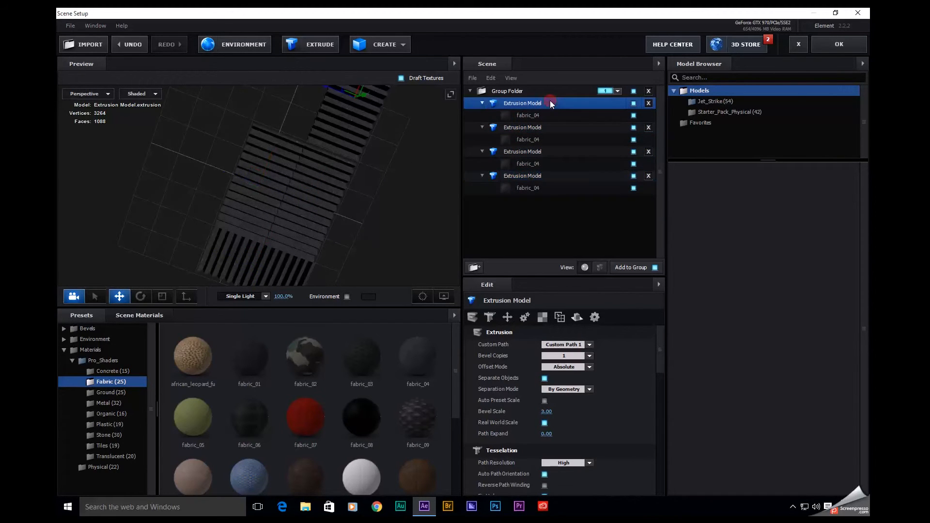
{"action": "left_click_drag", "start_coordinate": [282, 177], "coordinate": [317, 142]}
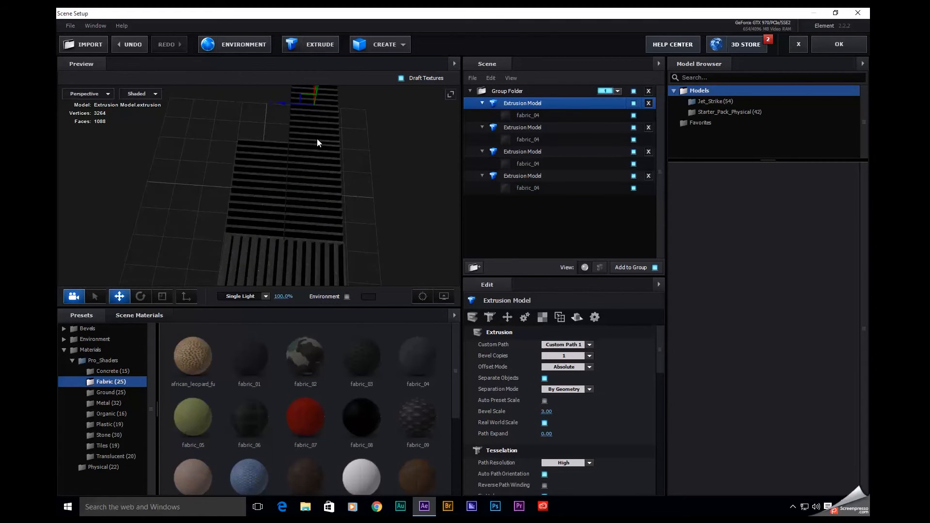
{"action": "left_click", "coordinate": [142, 297]}
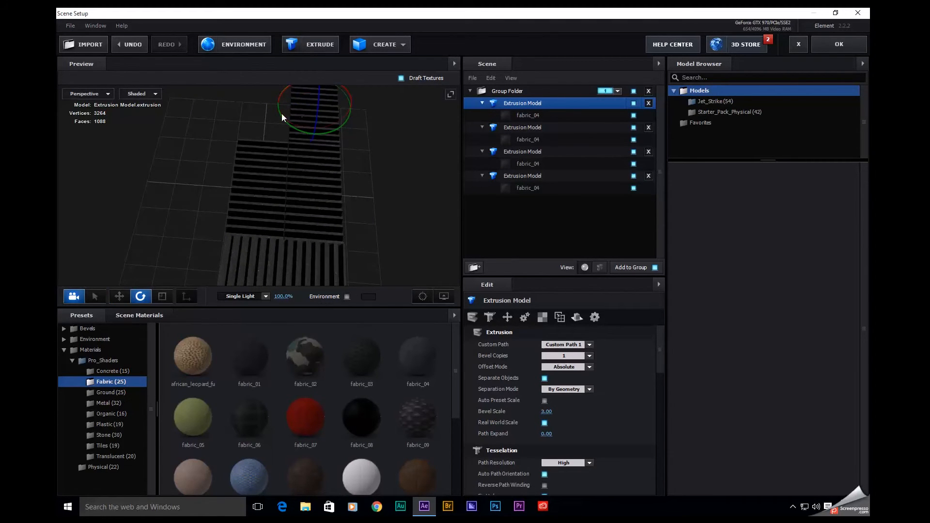
{"action": "left_click_drag", "start_coordinate": [280, 113], "coordinate": [310, 143]}
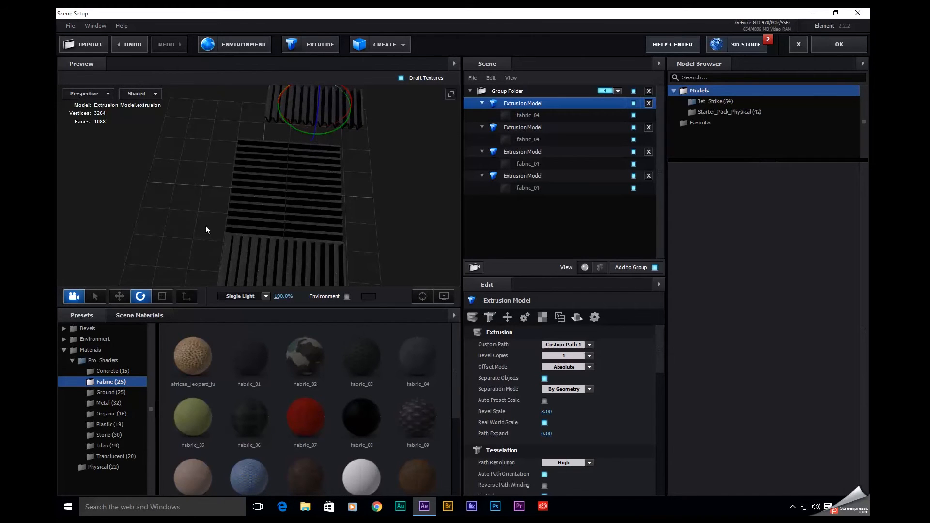
Move the rotated opposite panel to centre it across the two middle panels and bring its edge against them.
{"action": "key", "text": "w"}
{"action": "left_click_drag", "start_coordinate": [307, 103], "coordinate": [293, 106]}
{"action": "scroll", "coordinate": [304, 139], "scroll_direction": "down", "scroll_amount": 2}
{"action": "left_click_drag", "start_coordinate": [253, 130], "coordinate": [274, 224]}
{"action": "left_click_drag", "start_coordinate": [426, 194], "coordinate": [330, 223]}
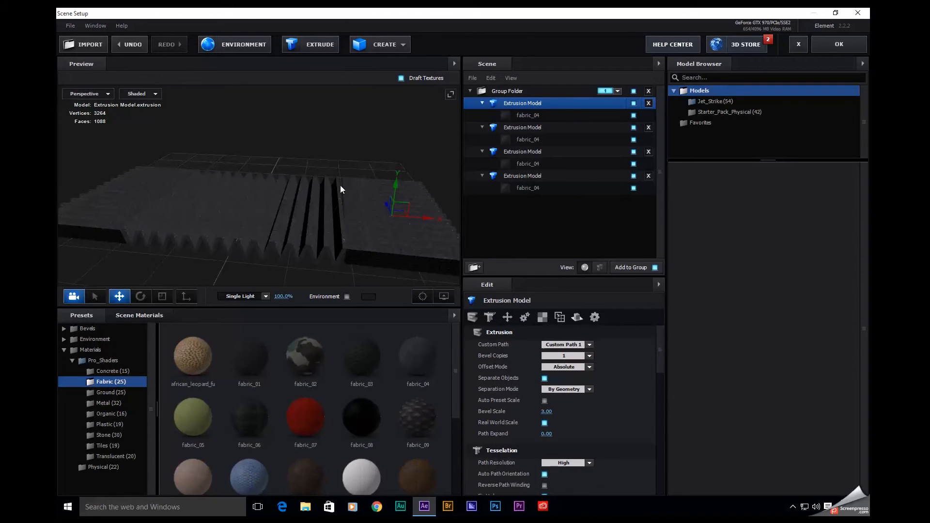
Fine-tune the opposite end panel's rotation about its vertical axis so it sits square against the middle panels.
{"action": "left_click", "coordinate": [141, 296]}
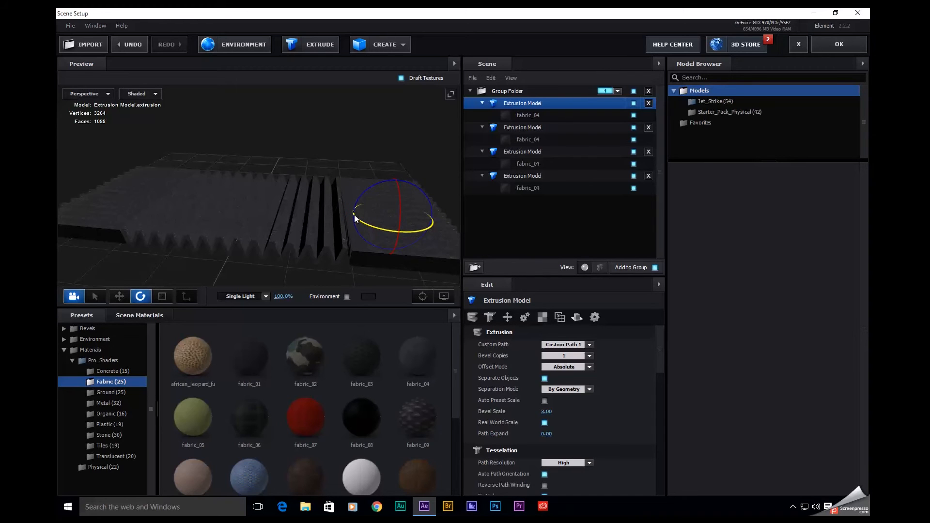
{"action": "mouse_move", "coordinate": [353, 214]}
{"action": "left_mouse_down"}
{"action": "mouse_move", "coordinate": [318, 214]}
{"action": "mouse_move", "coordinate": [429, 202]}
{"action": "left_mouse_up"}
{"action": "key", "text": "w"}
{"action": "left_click_drag", "start_coordinate": [295, 170], "coordinate": [265, 204]}
{"action": "scroll", "coordinate": [264, 231], "scroll_direction": "down", "scroll_amount": 4}
{"action": "scroll", "coordinate": [262, 231], "scroll_direction": "up", "scroll_amount": 3}
{"action": "scroll", "coordinate": [263, 231], "scroll_direction": "up", "scroll_amount": 2}
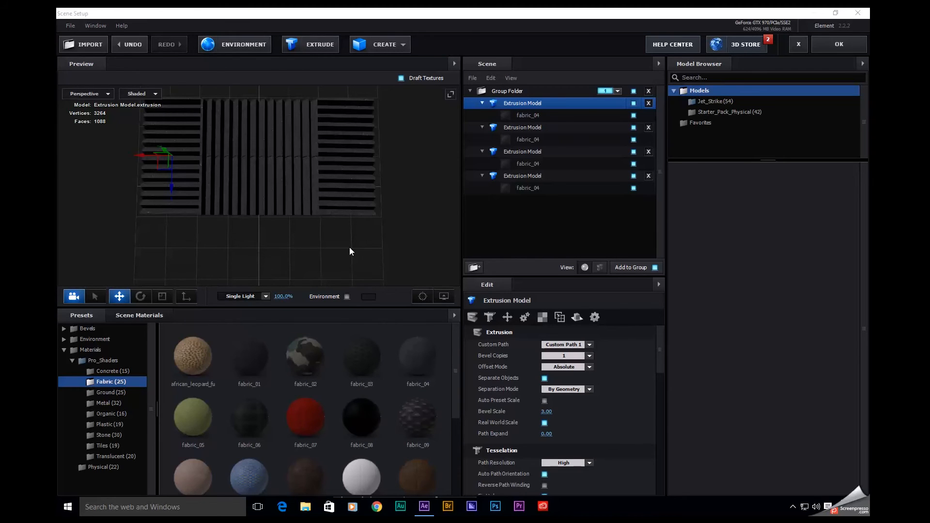
Browse the Starter_Pack_Physical model collection.
{"action": "left_click", "coordinate": [705, 112]}
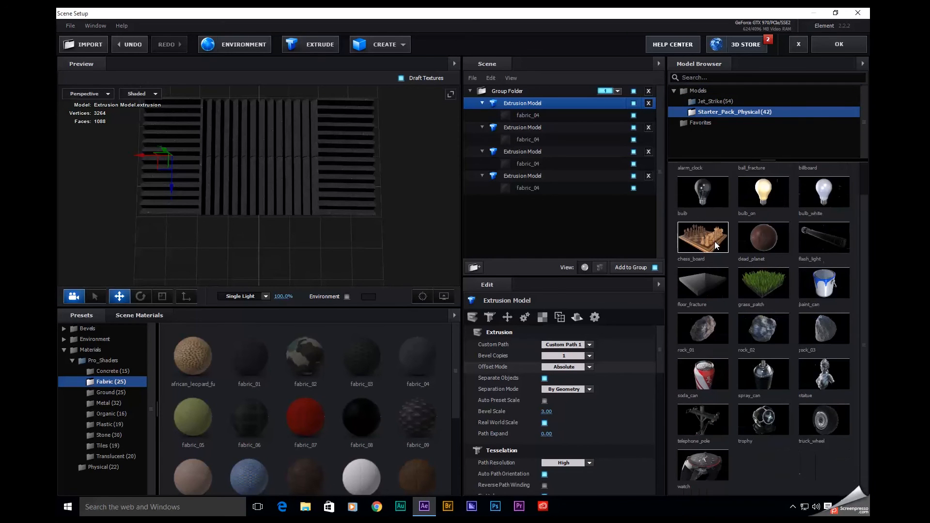